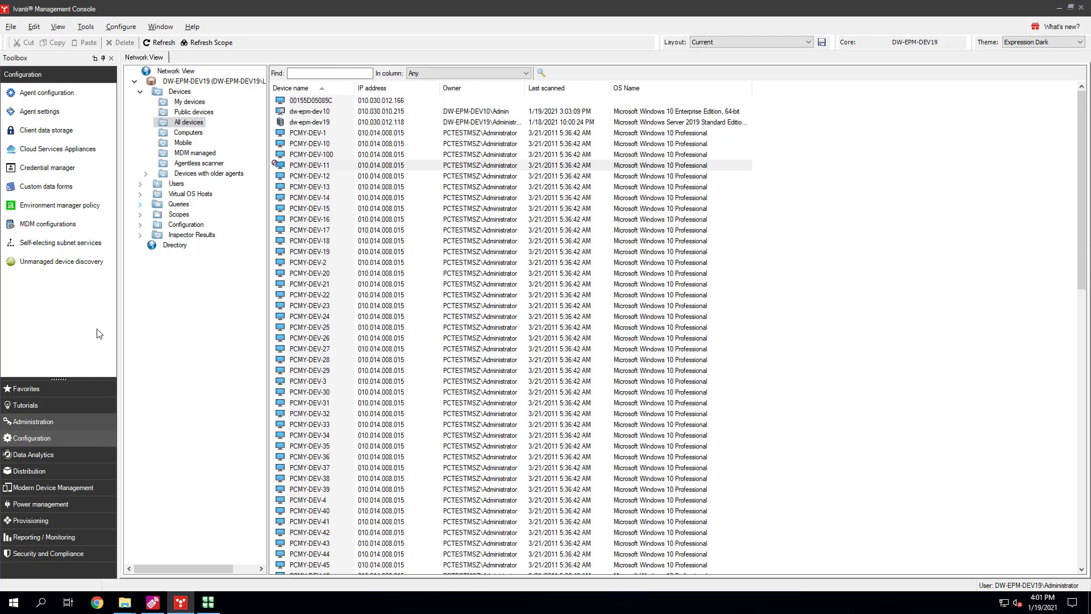
- In the Client connectivity agent settings, turn on Enable PXE service in Client Connectivity Settings 18 and save
left_click(41, 112)
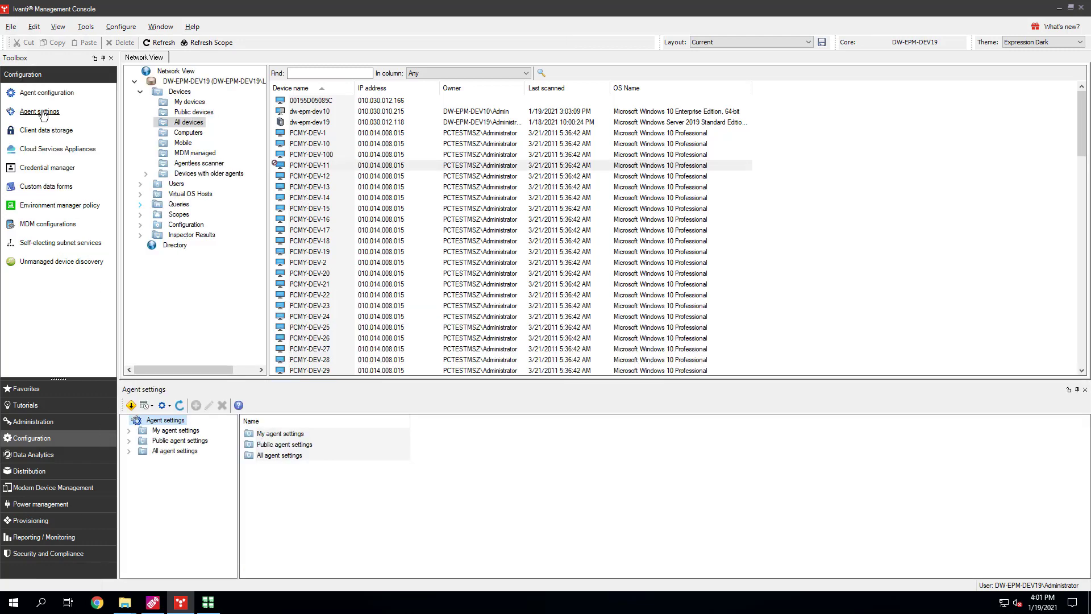
left_click(129, 451)
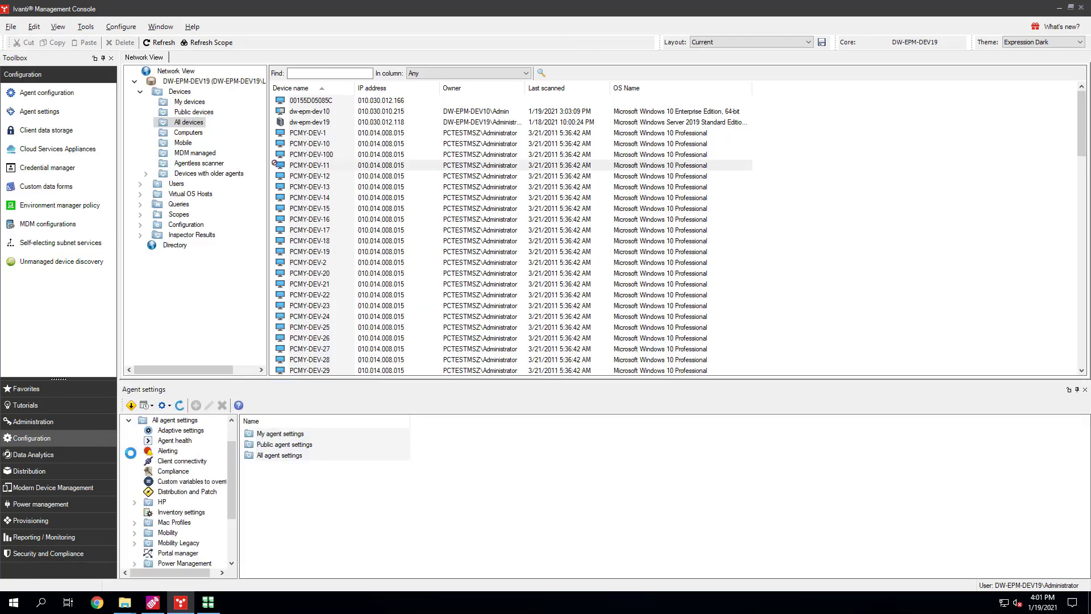
left_click(180, 462)
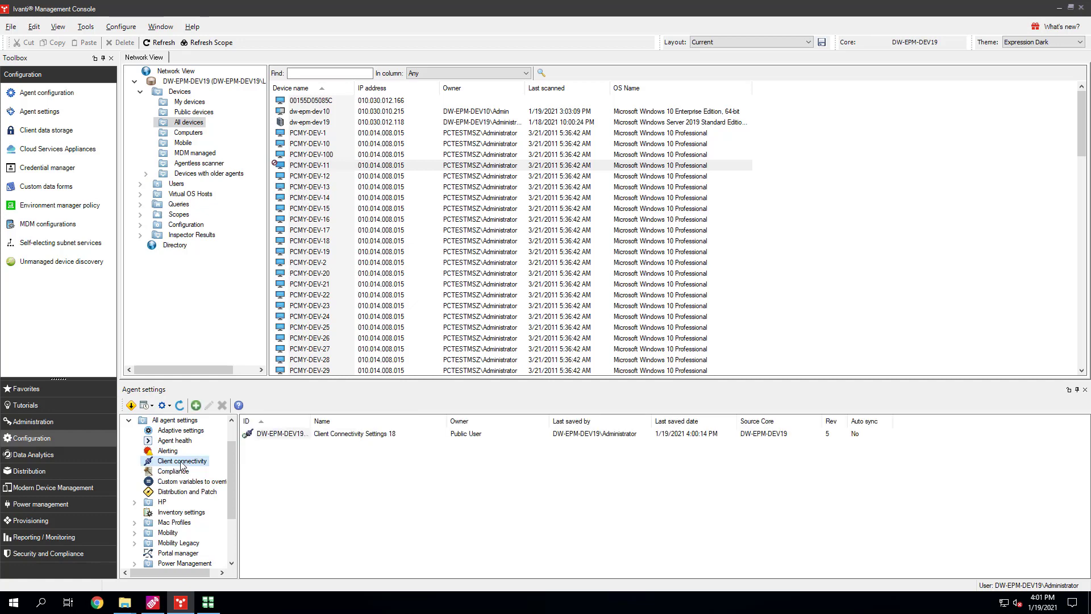
left_click(276, 435)
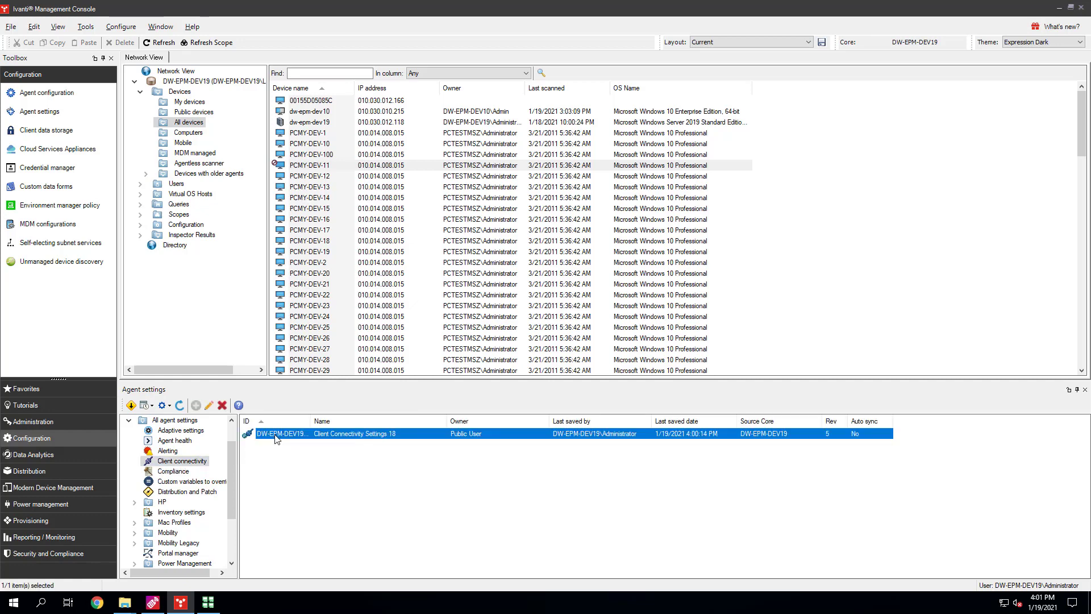
double_click(276, 435)
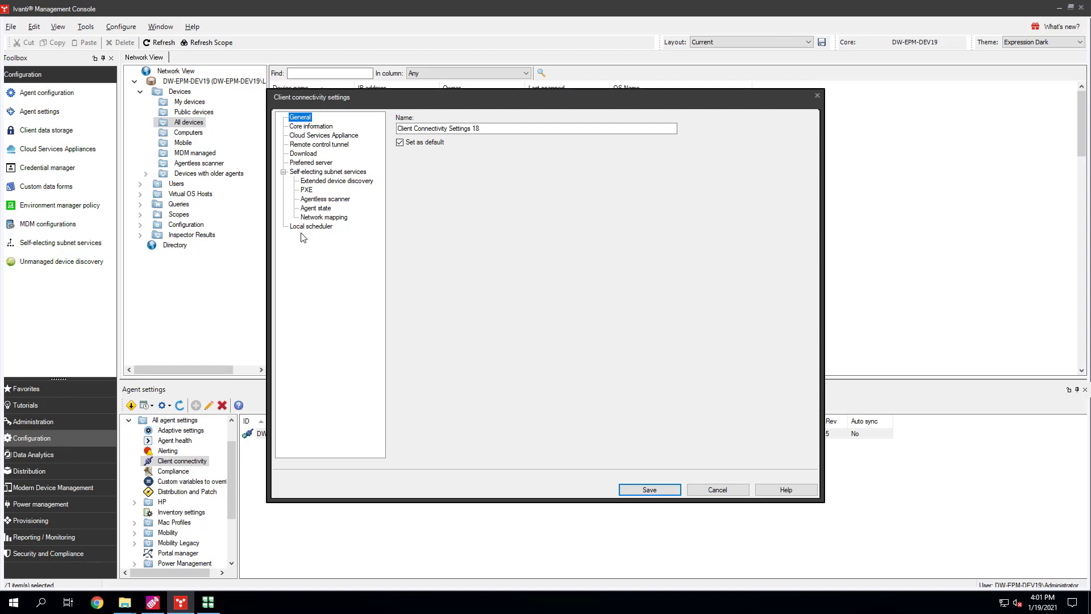
left_click(307, 191)
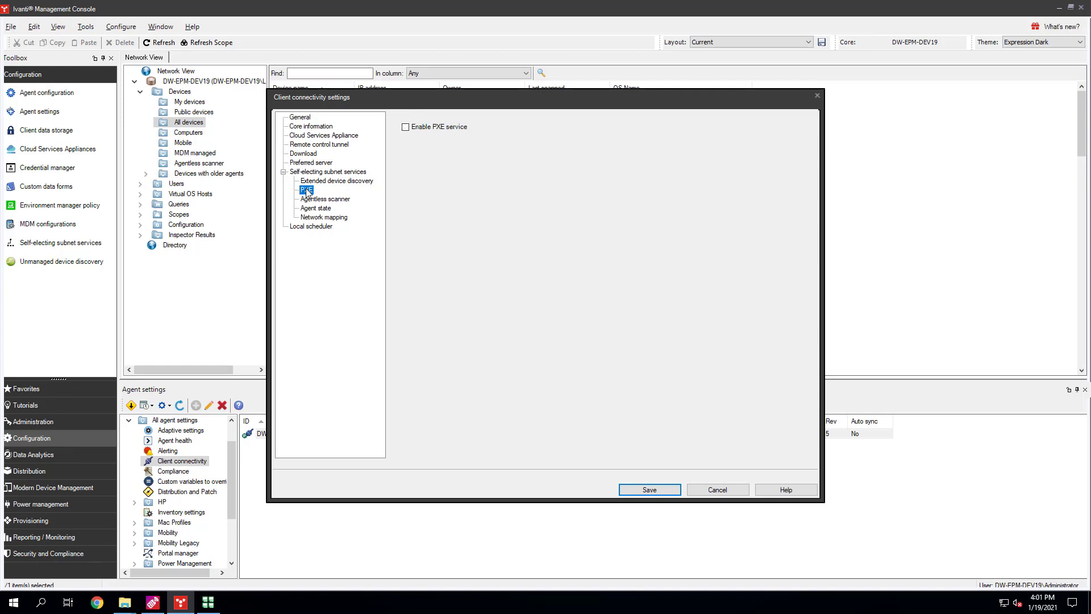
left_click(406, 127)
left_click(637, 489)
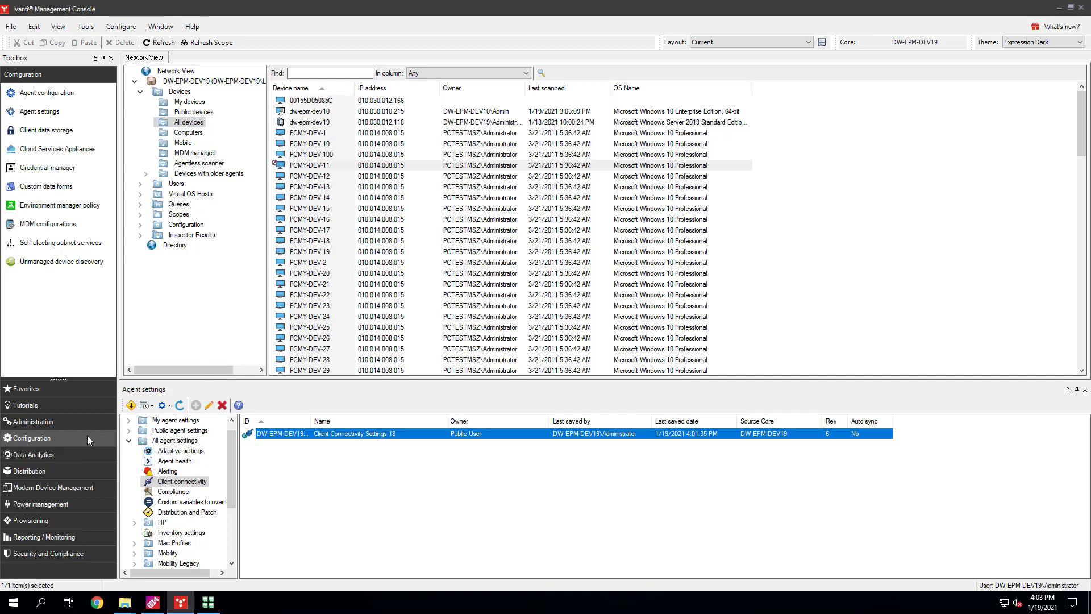
- Enable PXE for subnet 10.30.8.0/22 in Self-electing subnet services
left_click(68, 246)
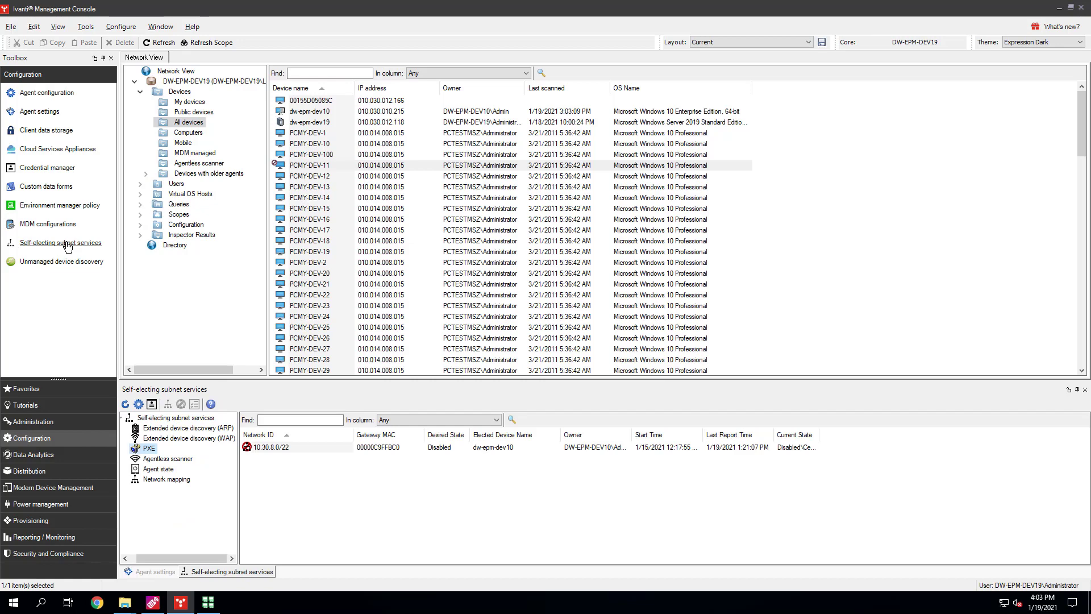
left_click(254, 449)
right_click(254, 449)
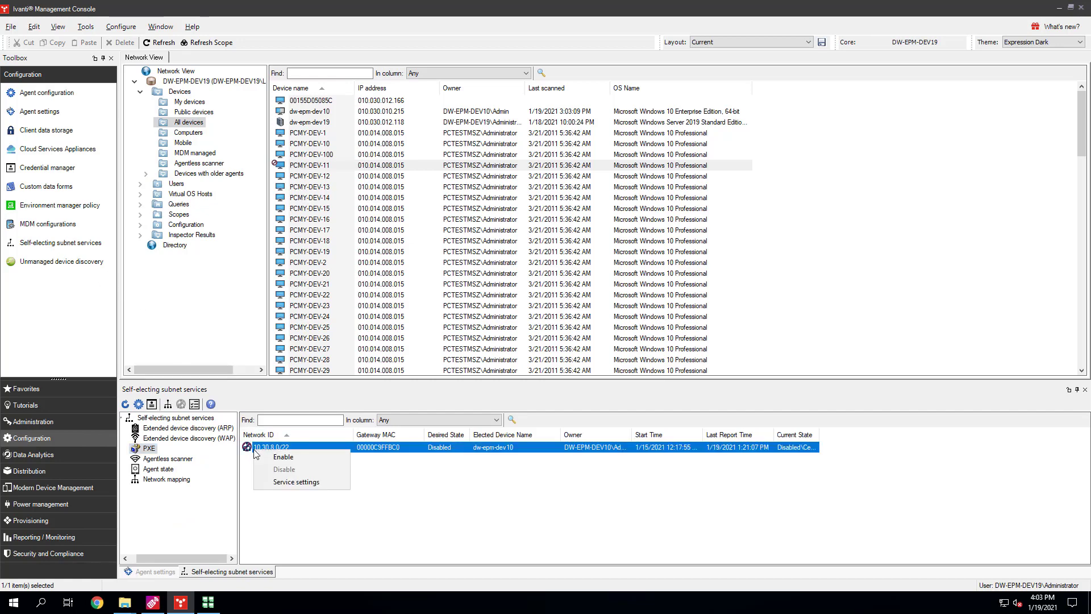
left_click(283, 458)
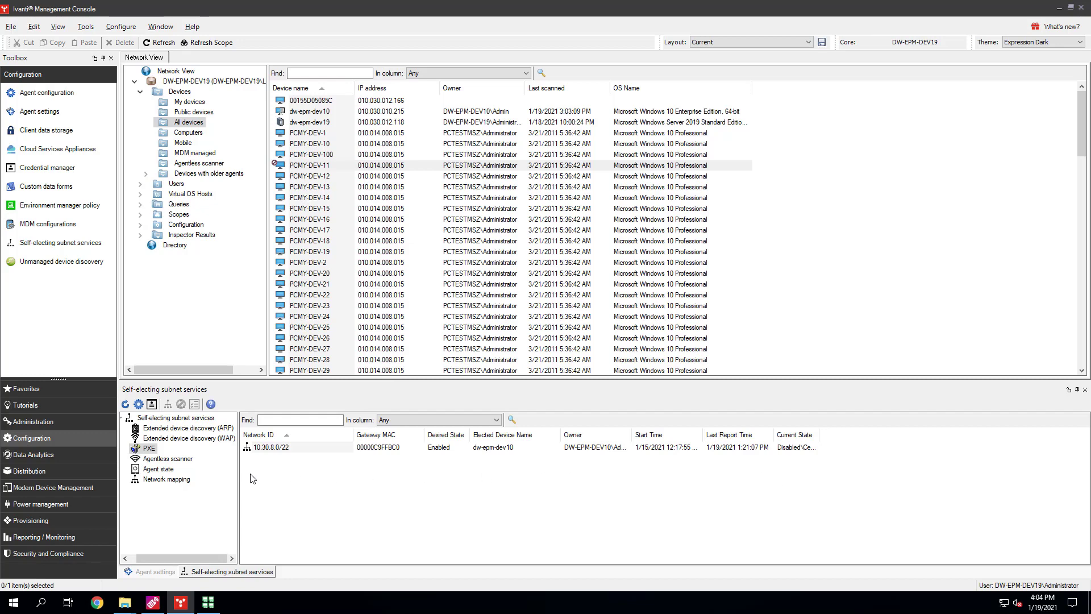
- Go to OS Provisioning templates and bring up the Preboot PXE Boot Options dialog
left_click(42, 520)
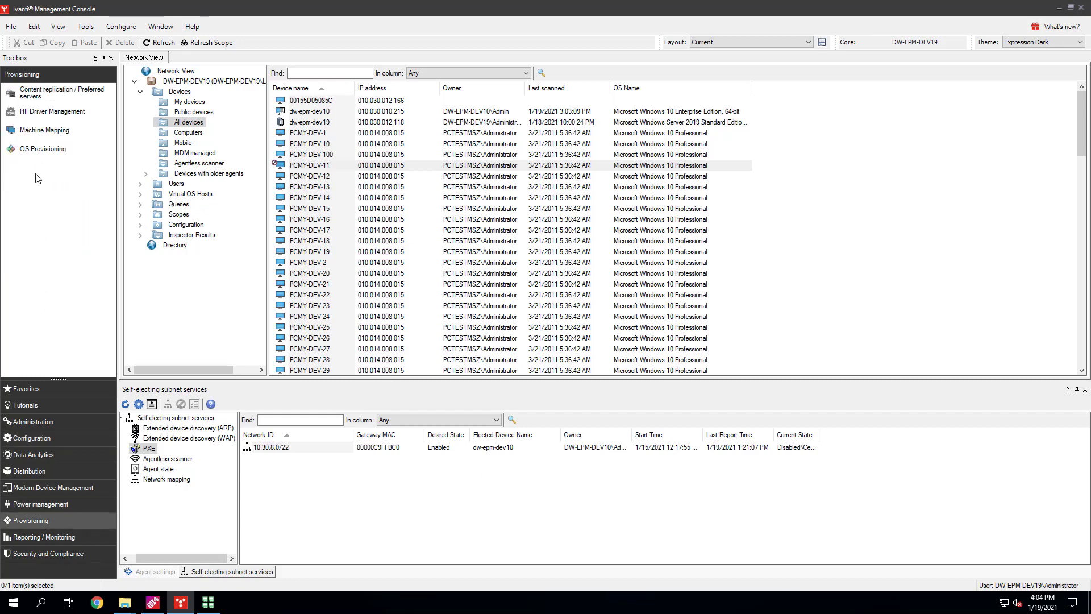
left_click(42, 149)
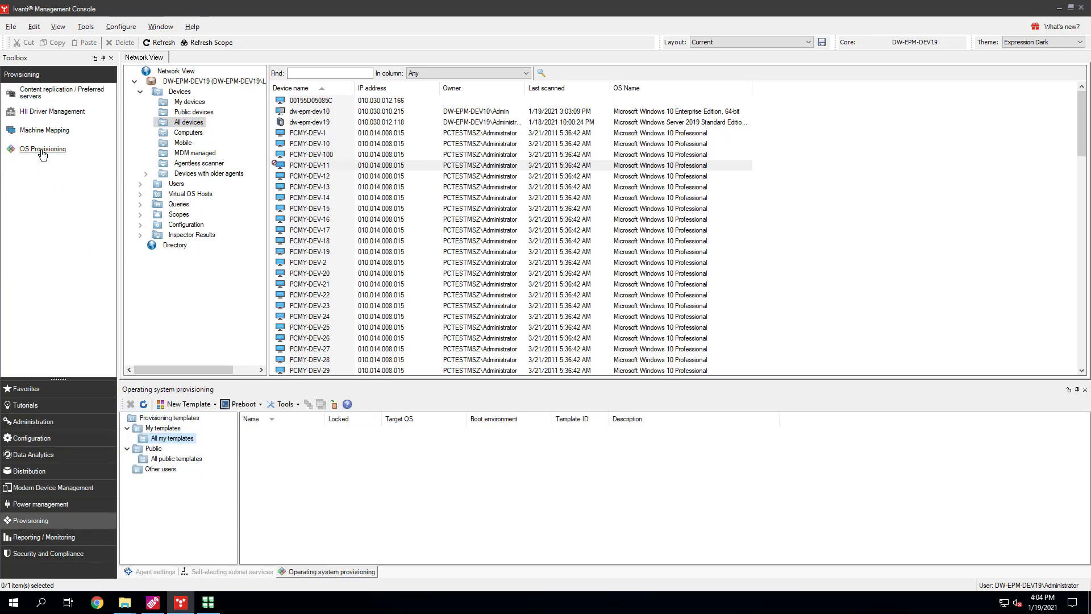
left_click(244, 405)
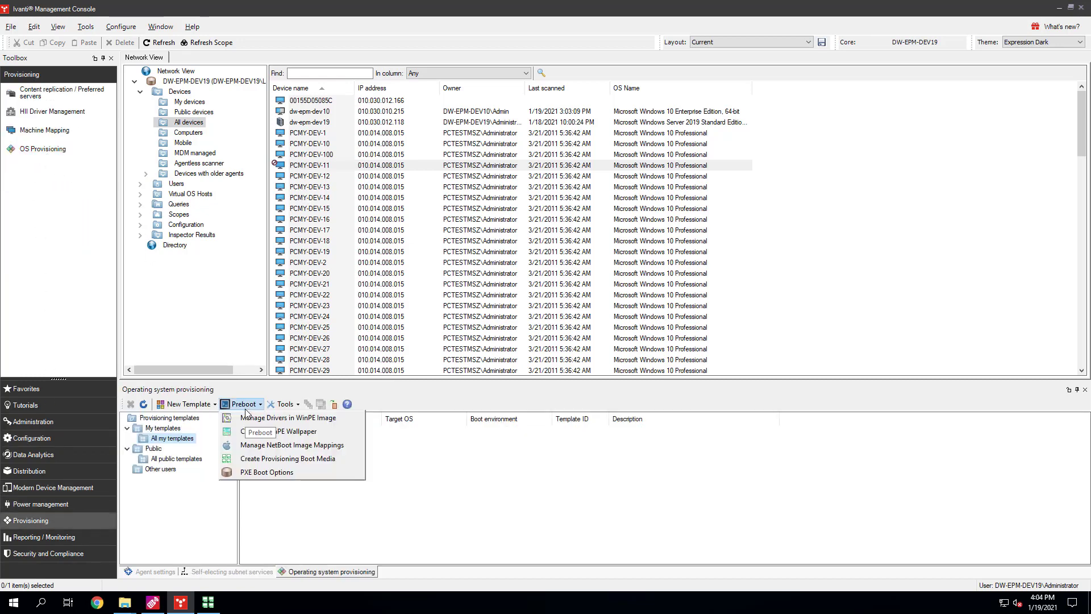
left_click(267, 472)
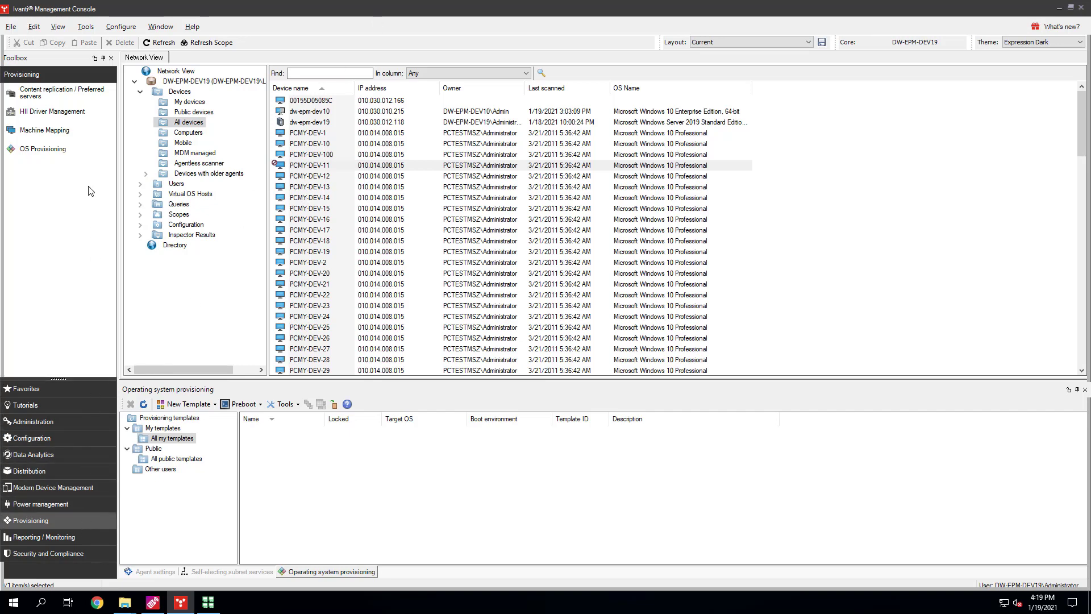
- Add a new content replication preferred server and view its Write credentials settings
left_click(82, 94)
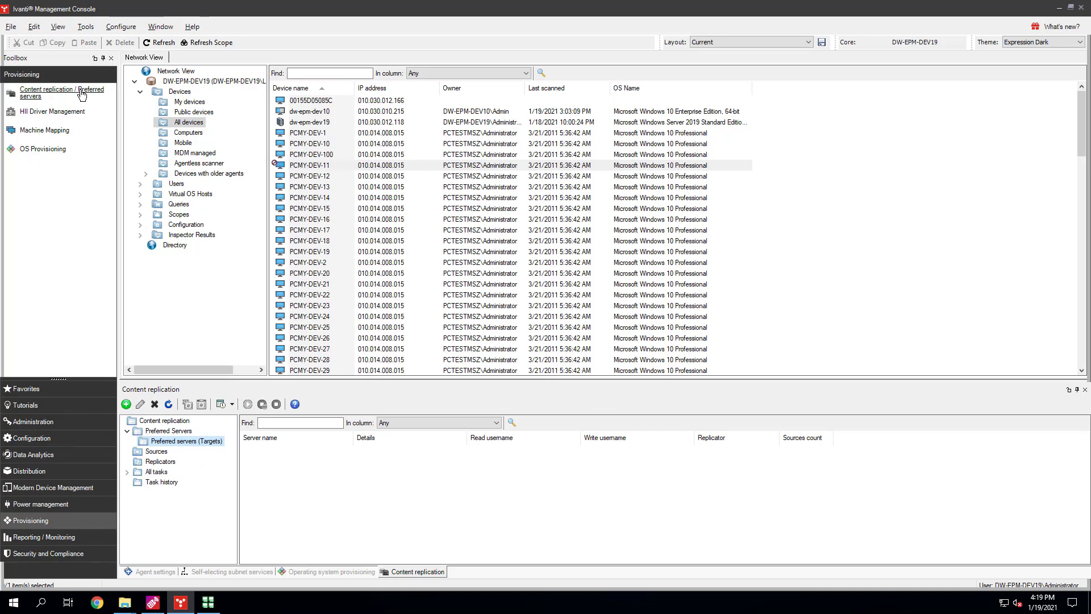
left_click(125, 405)
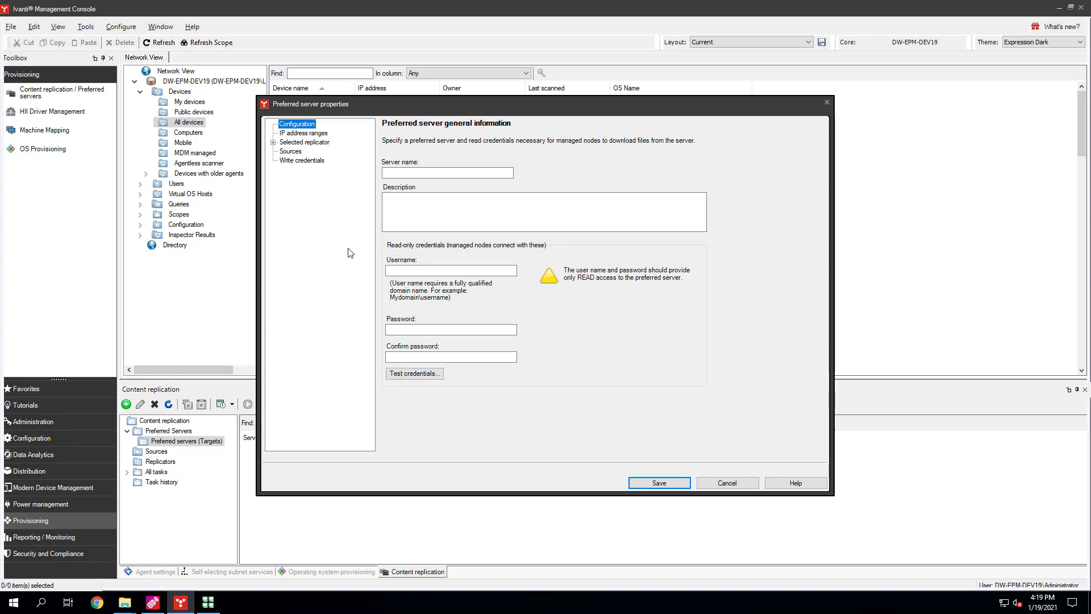
left_click(315, 163)
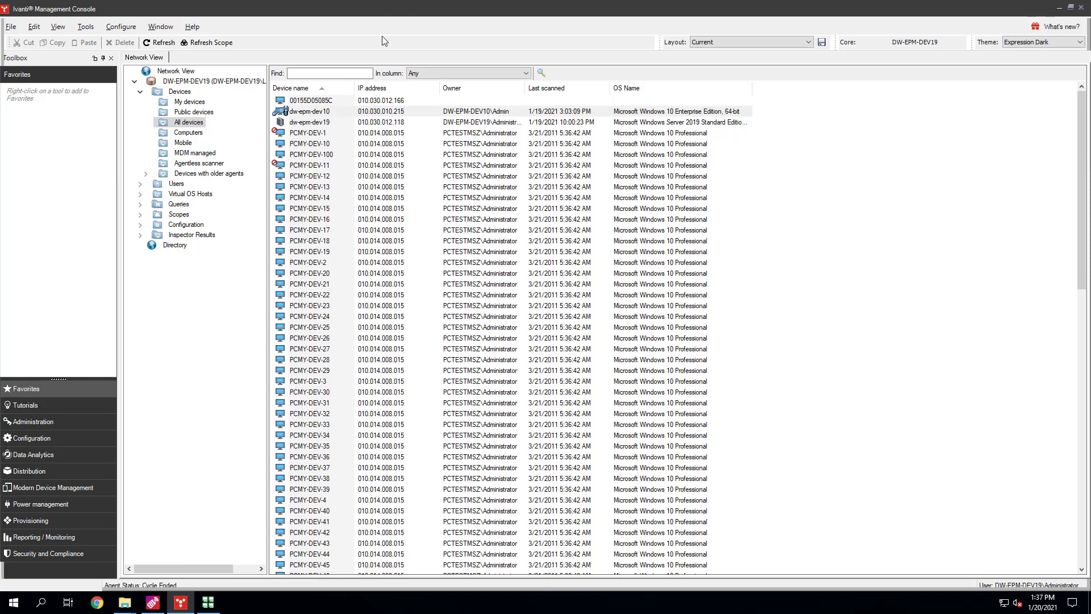
- Start a new capture image template named 'Windows 10 Capture' with description 'Test'
left_click(36, 521)
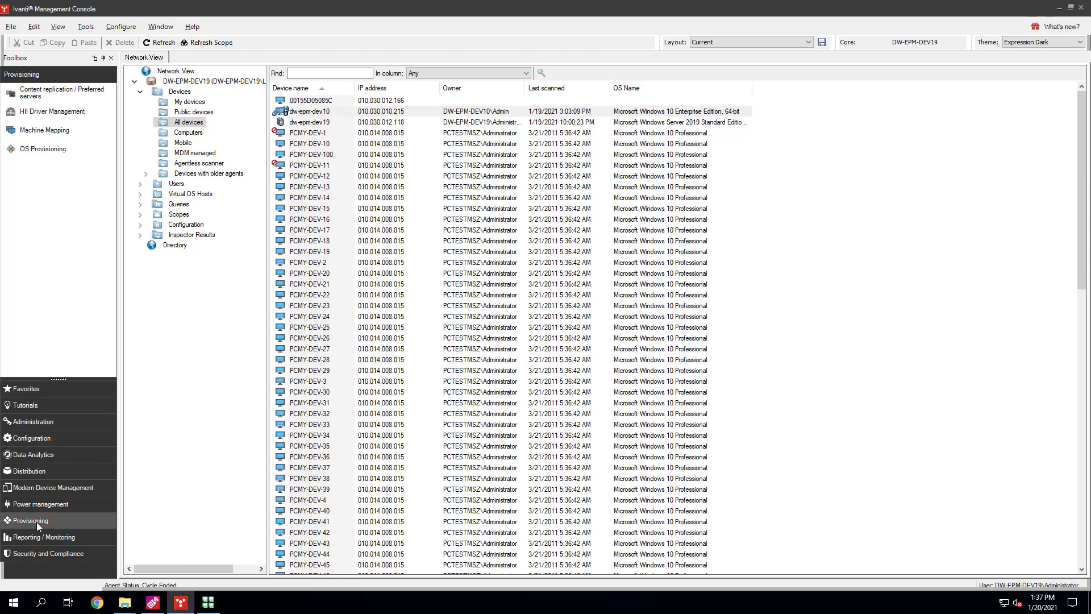
left_click(34, 152)
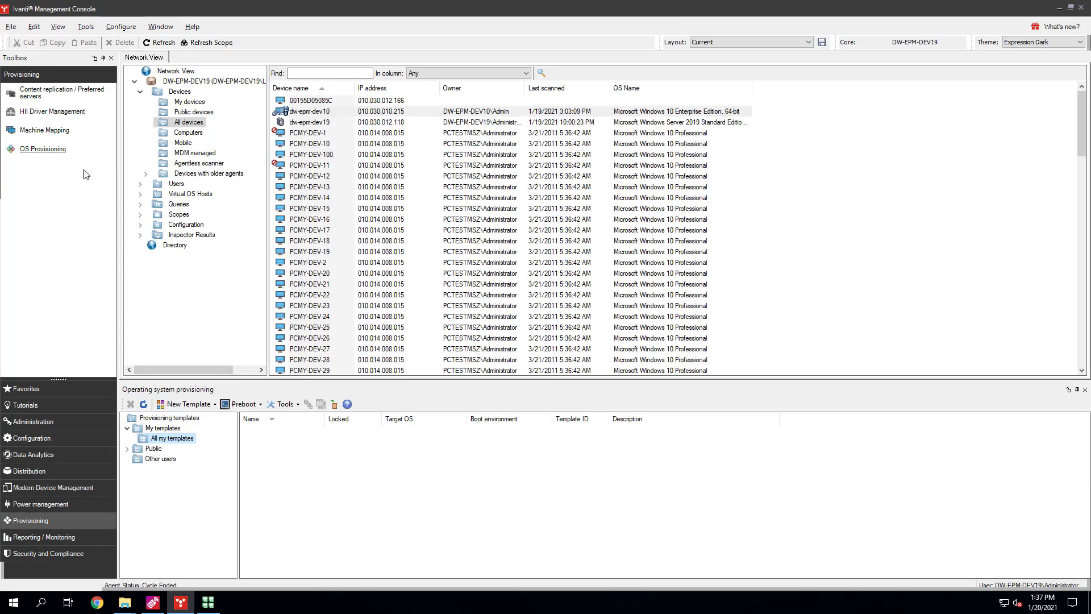
left_click(188, 405)
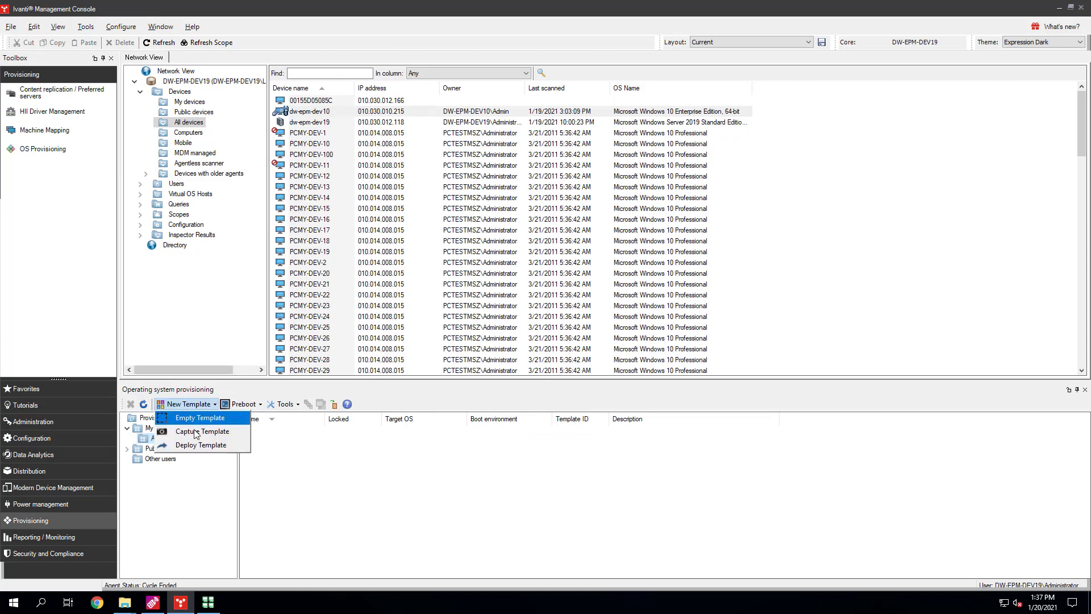
left_click(200, 433)
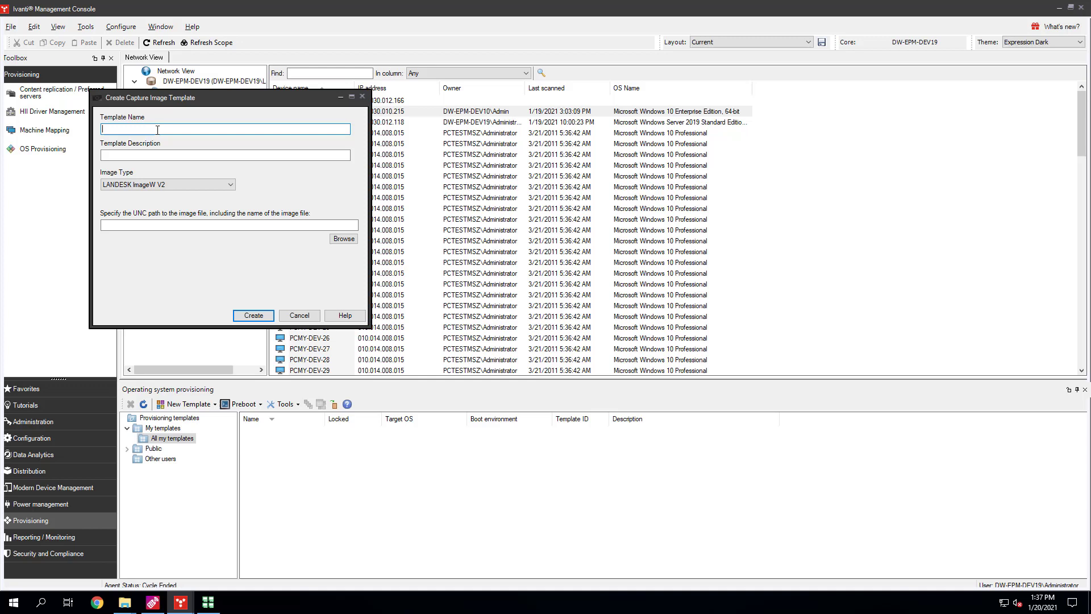
type("Windows 10 Capture")
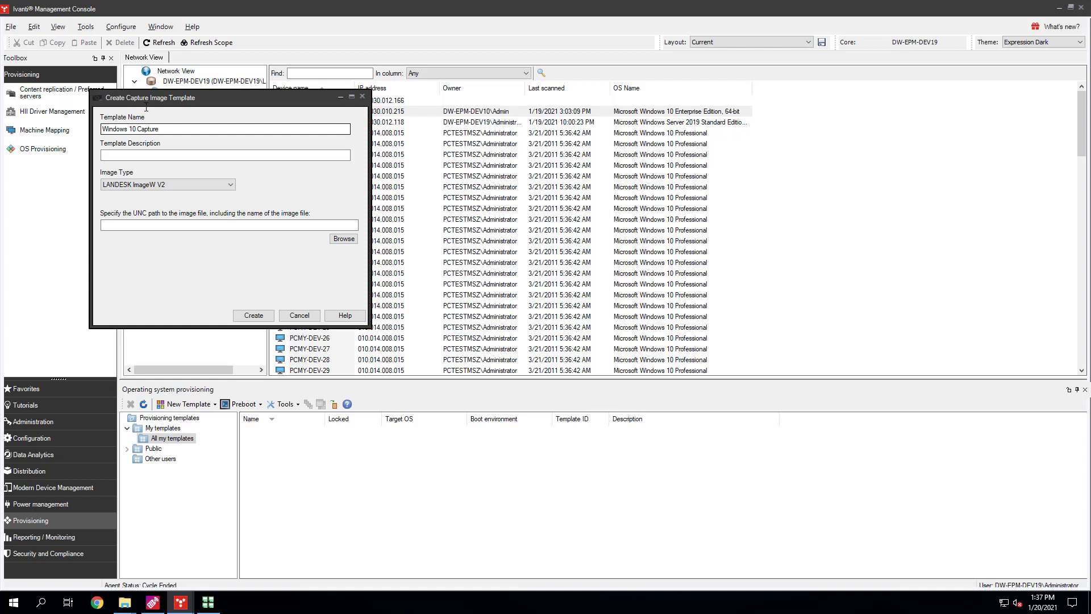
left_click(129, 156)
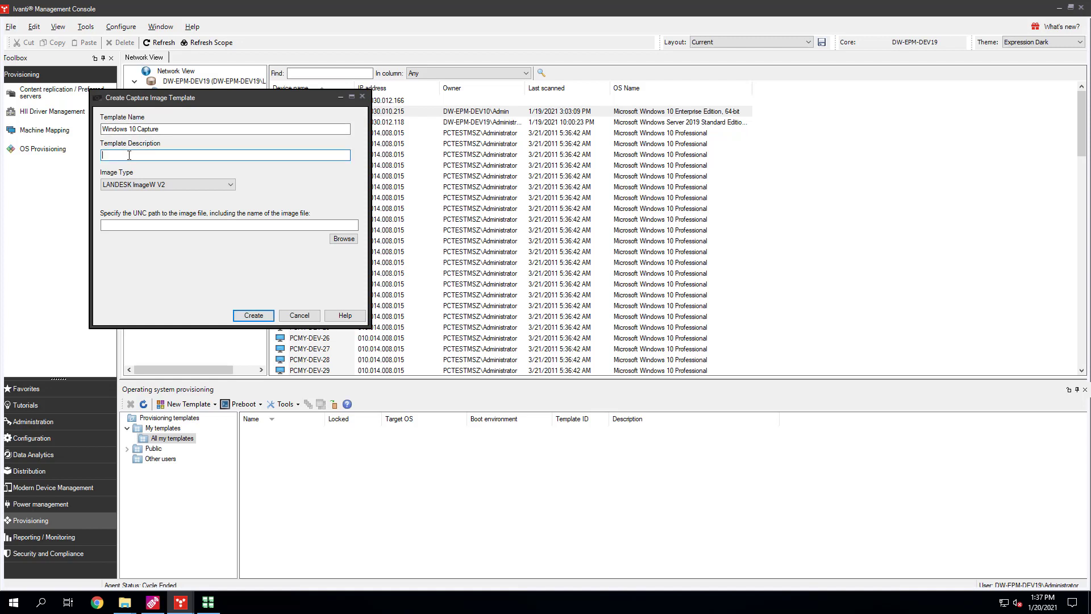
type("Test")
- Keep image type LANDESK ImageW V2 and set the path to \\DW-EPM-DEV19\ldlogon\Images\Windows10Source.tbi
left_click(231, 185)
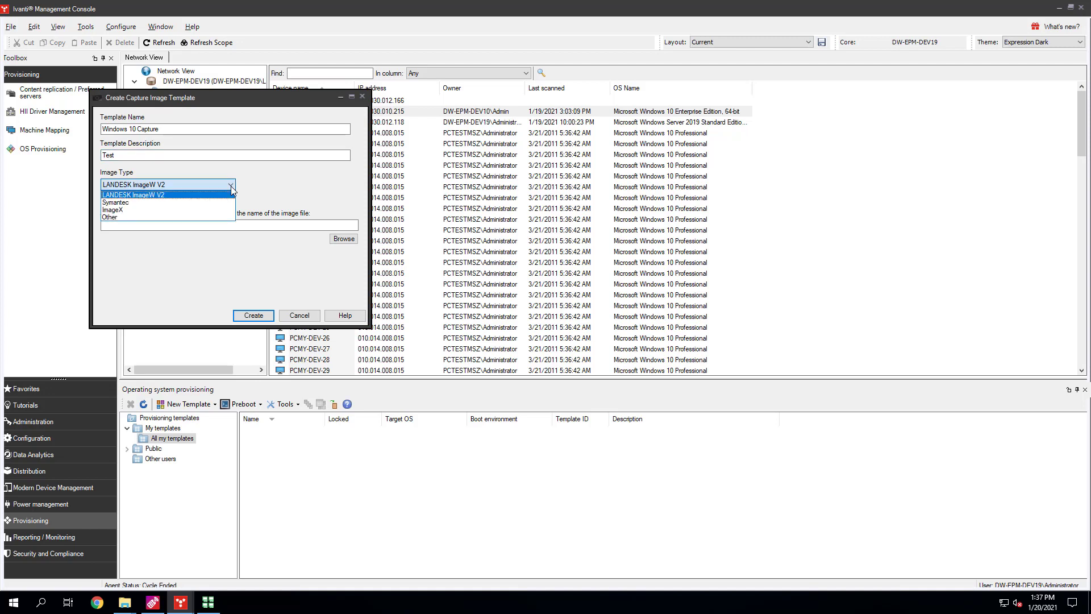
left_click(232, 187)
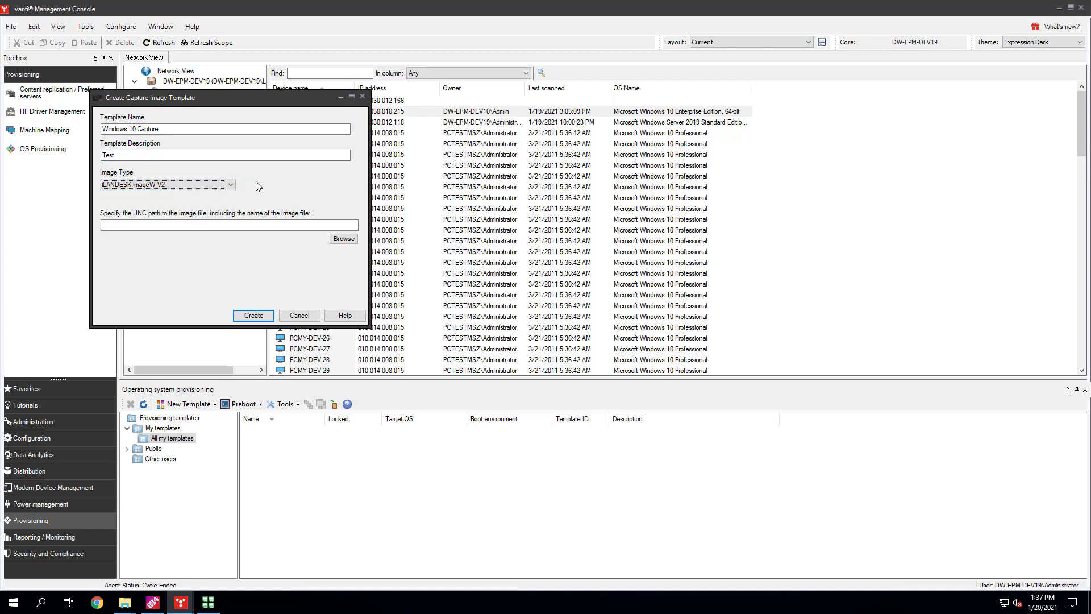
left_click(275, 225)
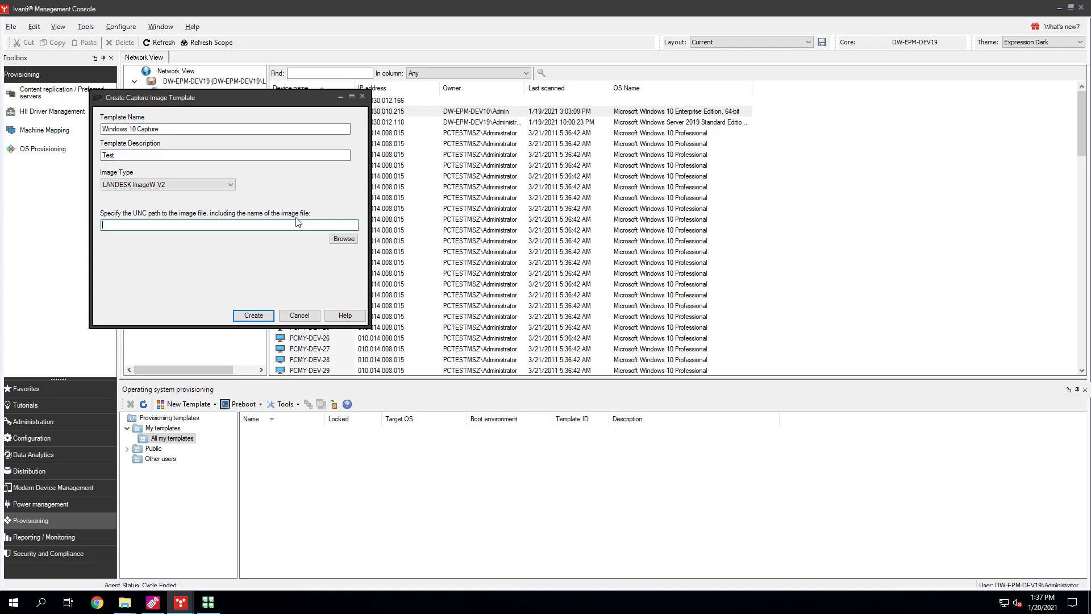
left_click(344, 239)
scroll(538, 334, "down", 8)
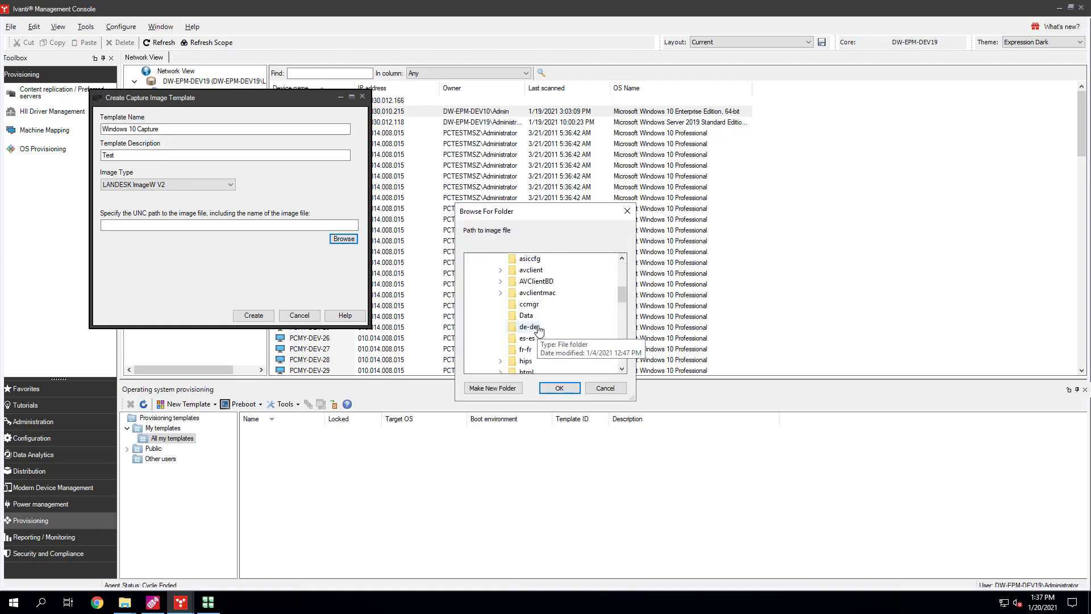
left_click(530, 282)
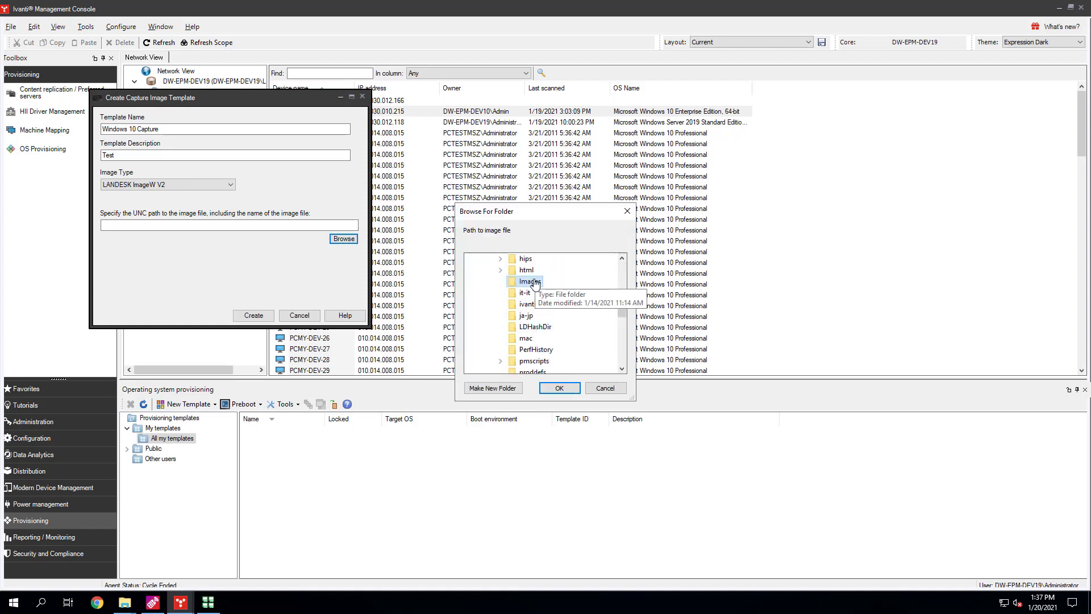
left_click(559, 389)
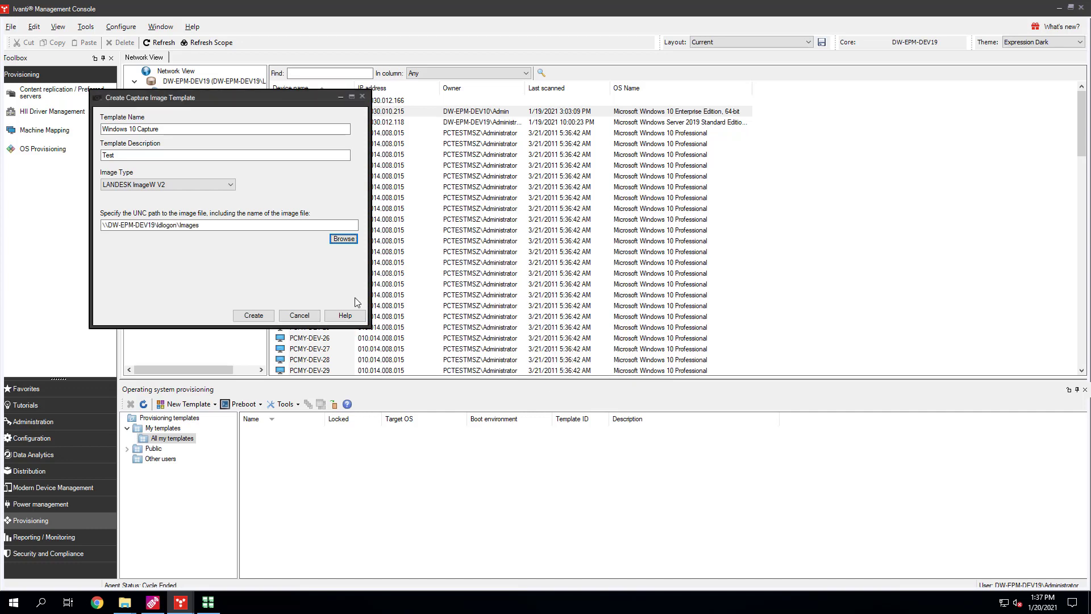
left_click(229, 225)
type("Windows 10")
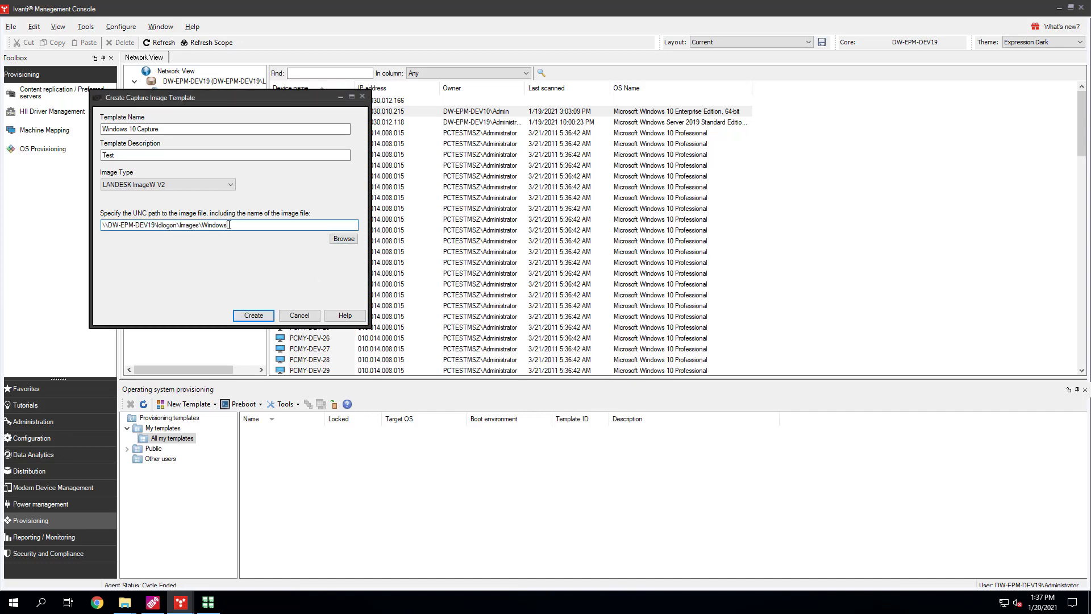
type("Sp")
type("urce.tbi")
- Create the Windows 10 Capture template, saved as template ID 4 targeting Windows PE
left_click(253, 316)
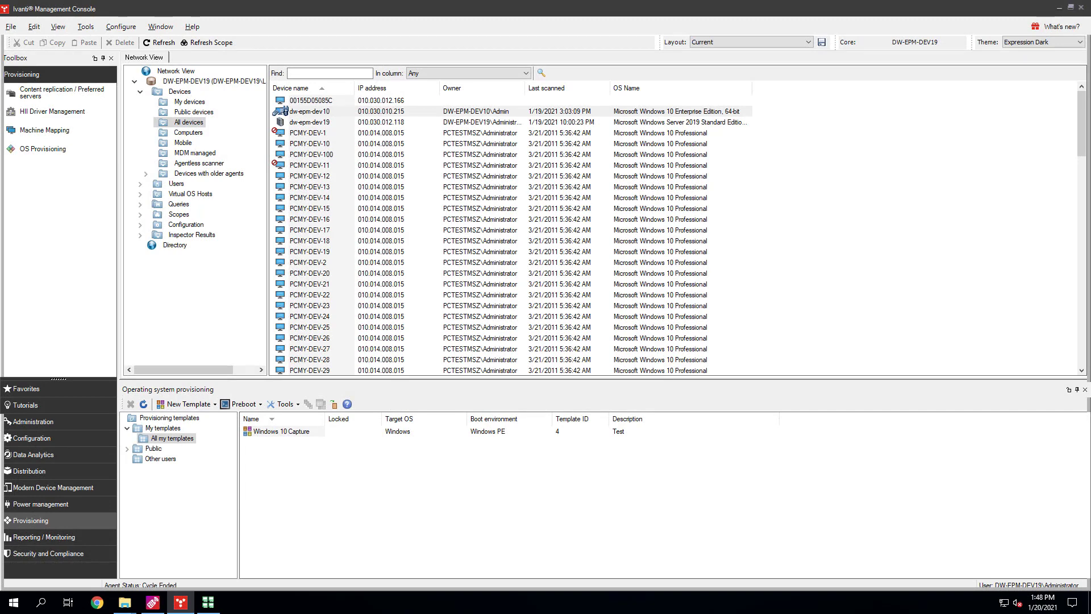
- Start a new deploy image template named 'Windows 10 Deploy' with description 'Test'
left_click(211, 404)
left_click(209, 449)
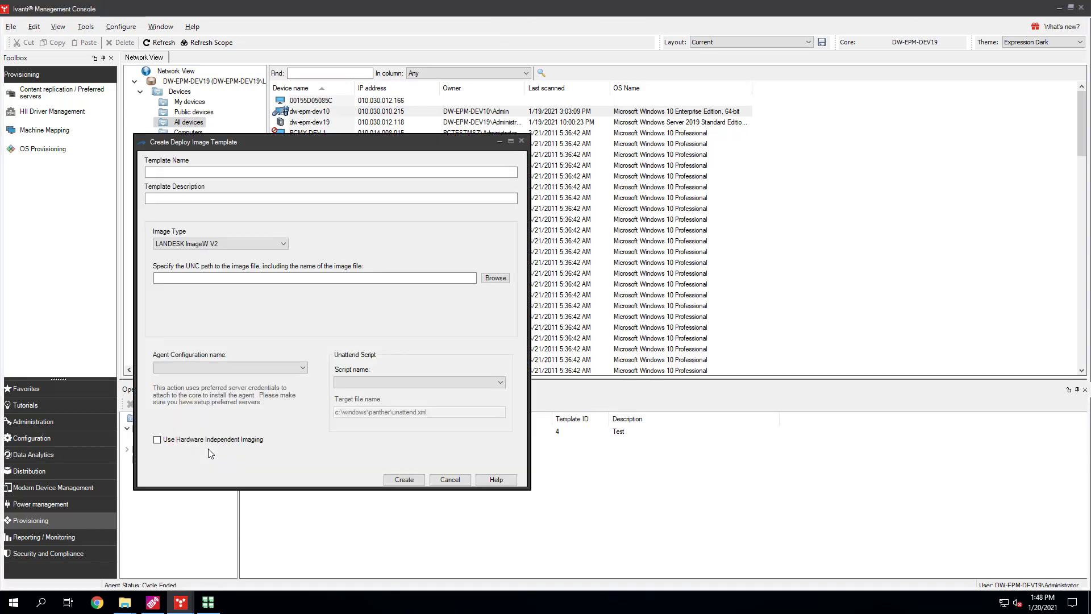
left_click(188, 170)
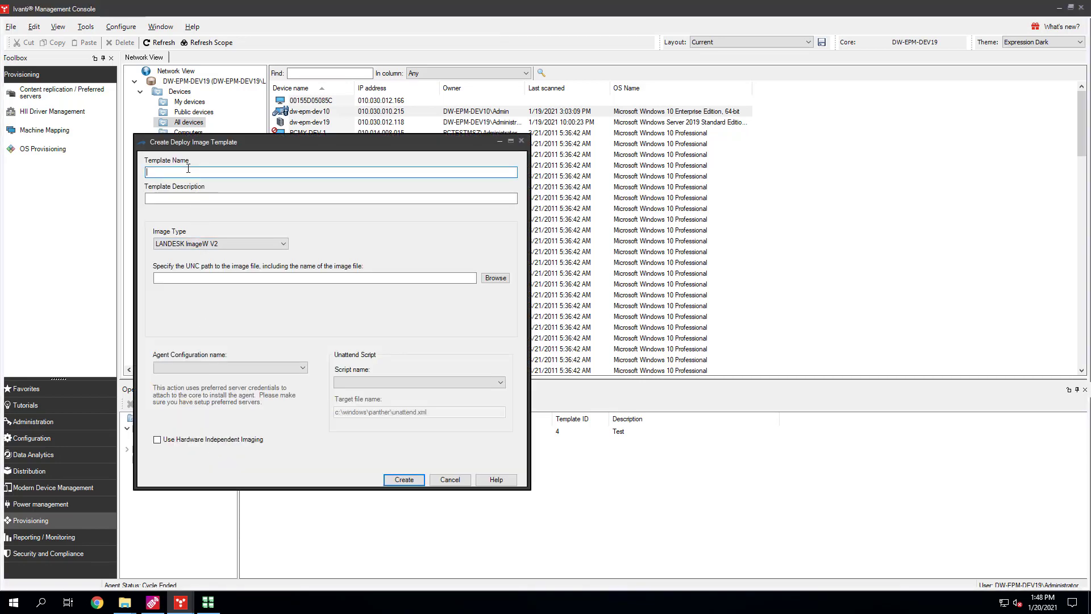
type("Windows 10 Deploy")
left_click(184, 198)
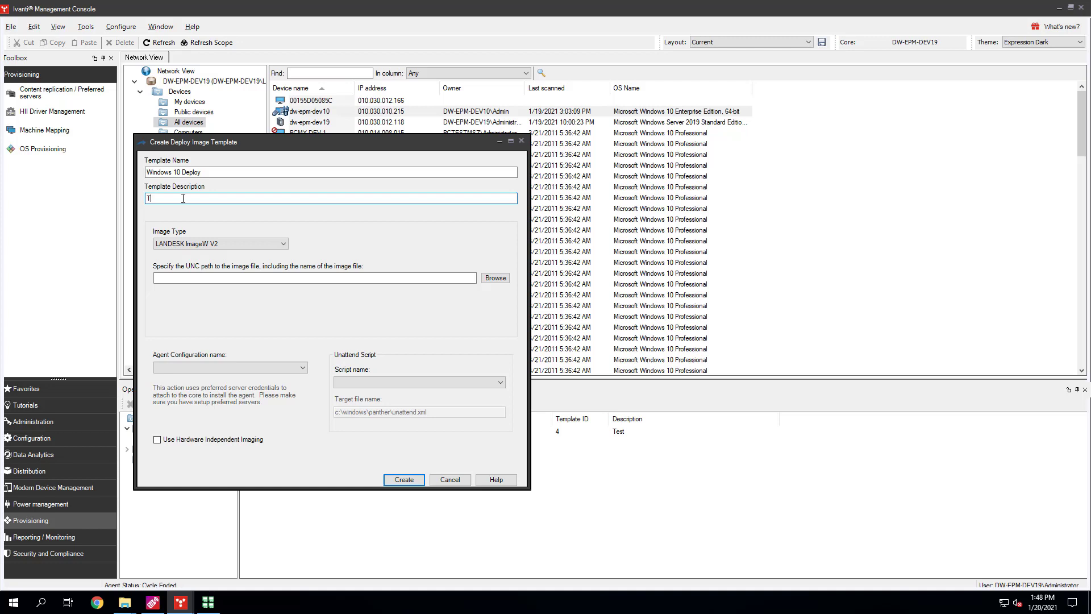
type("est")
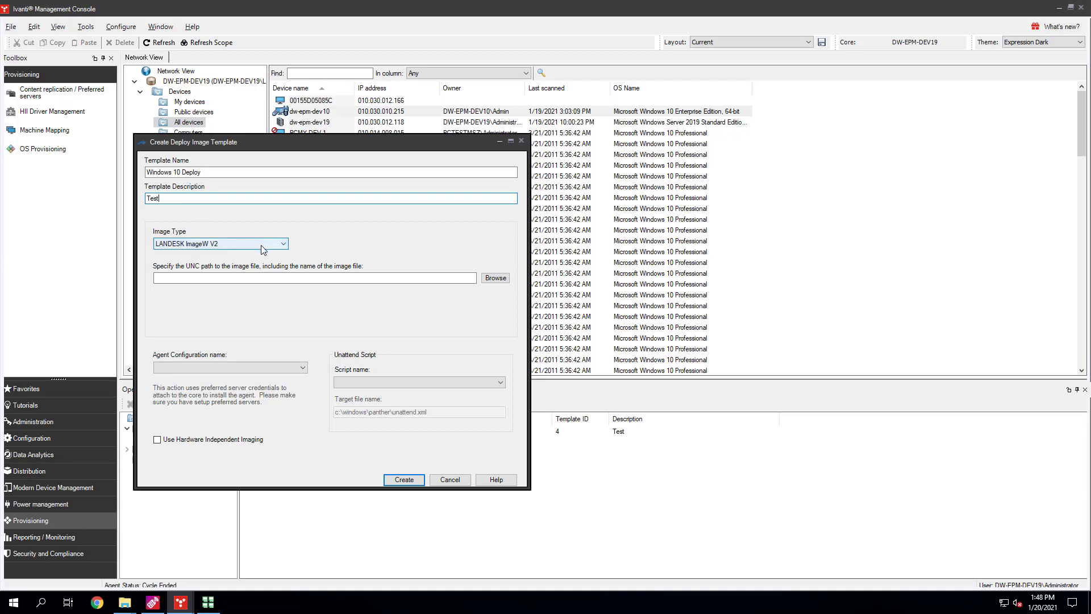
- Browse to and select Windows10Source.tbi as the deploy image file
left_click(466, 278)
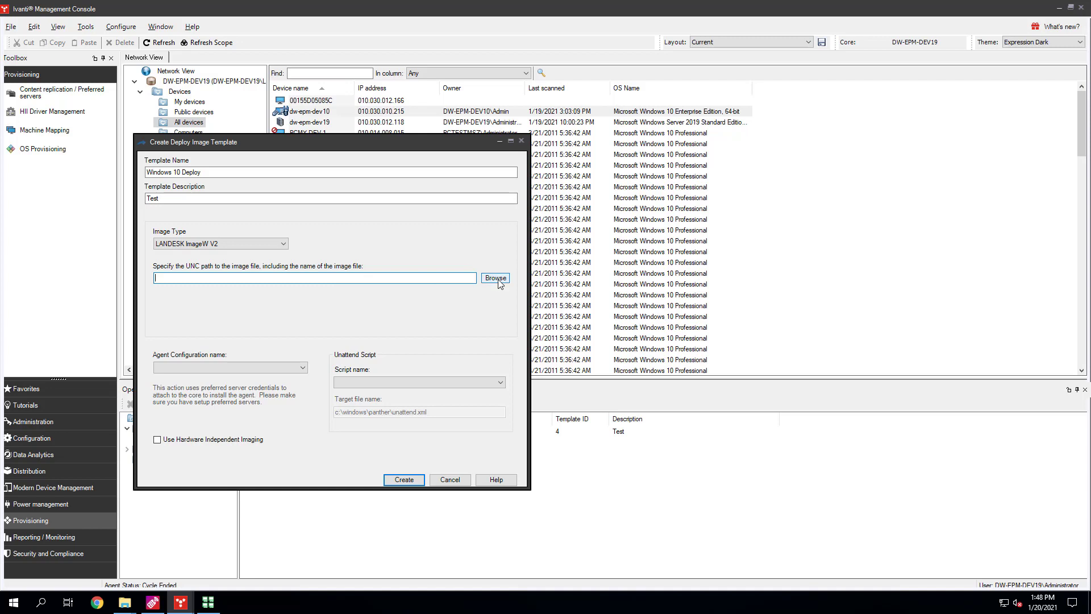
left_click(498, 280)
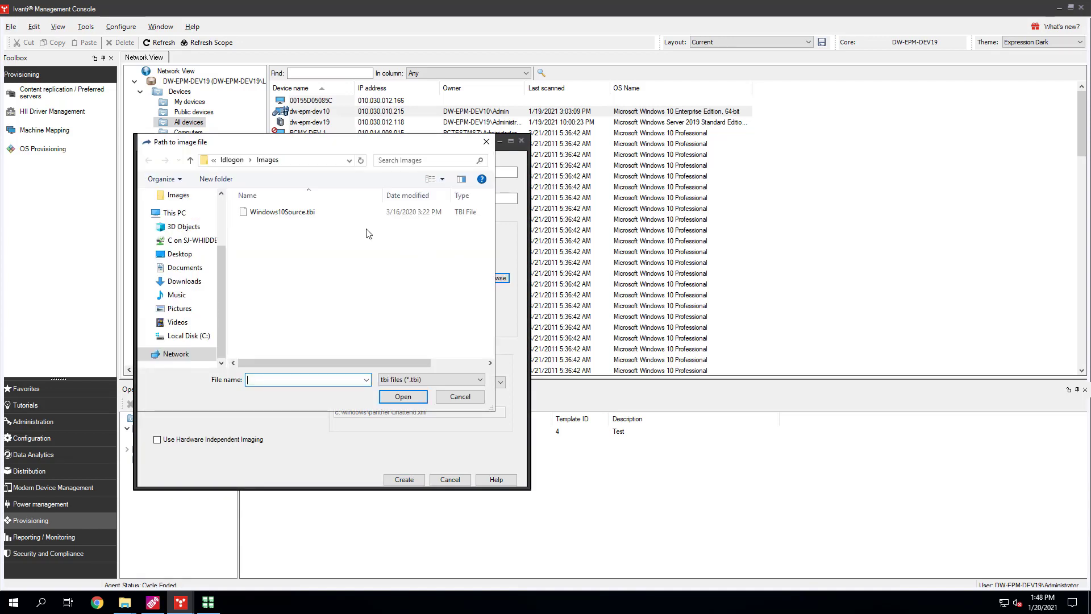
left_click(310, 215)
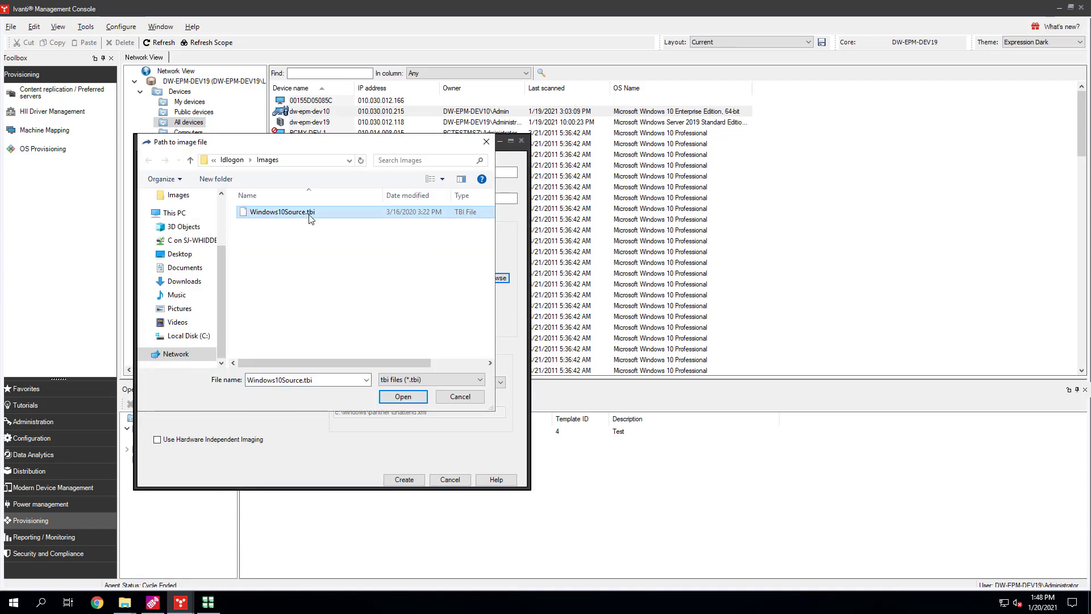
left_click(402, 396)
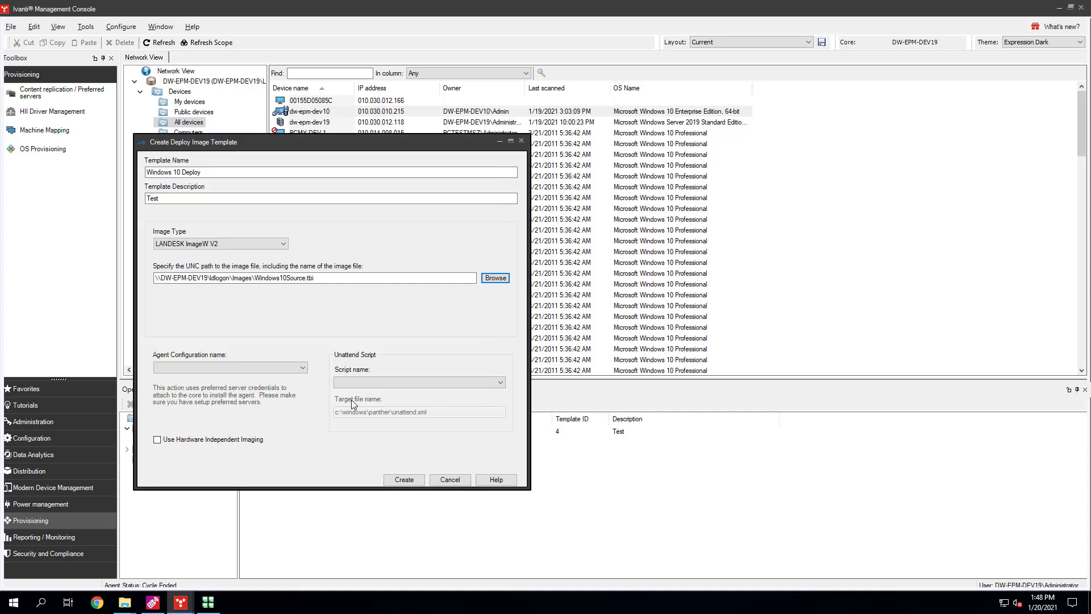
- Choose Default Windows Configuration and LD_Default_Unattend.xml, then create Windows 10 Deploy as template ID 5
left_click(303, 368)
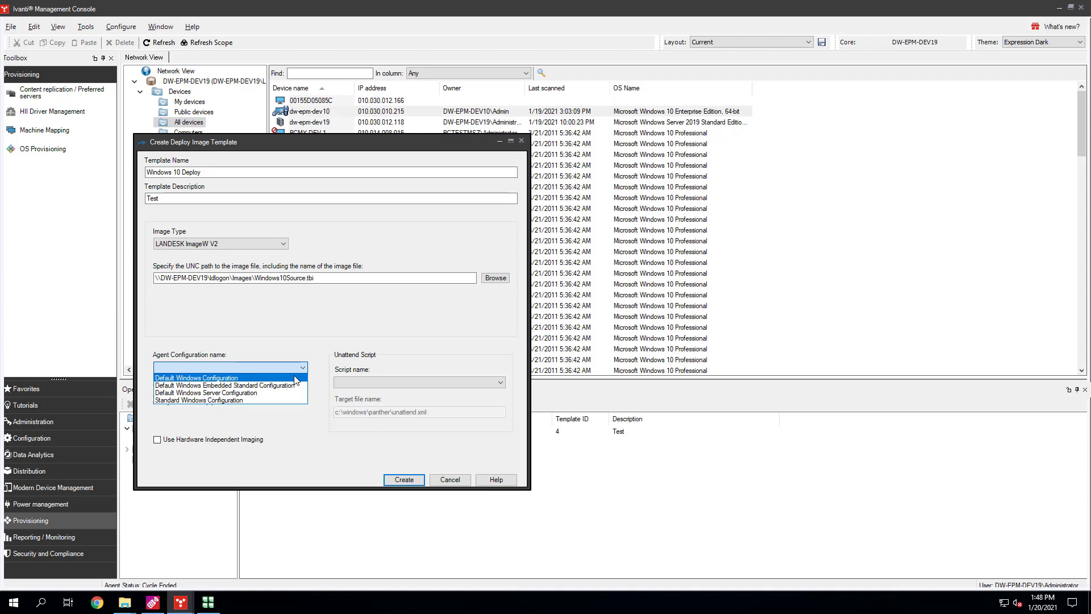
left_click(294, 377)
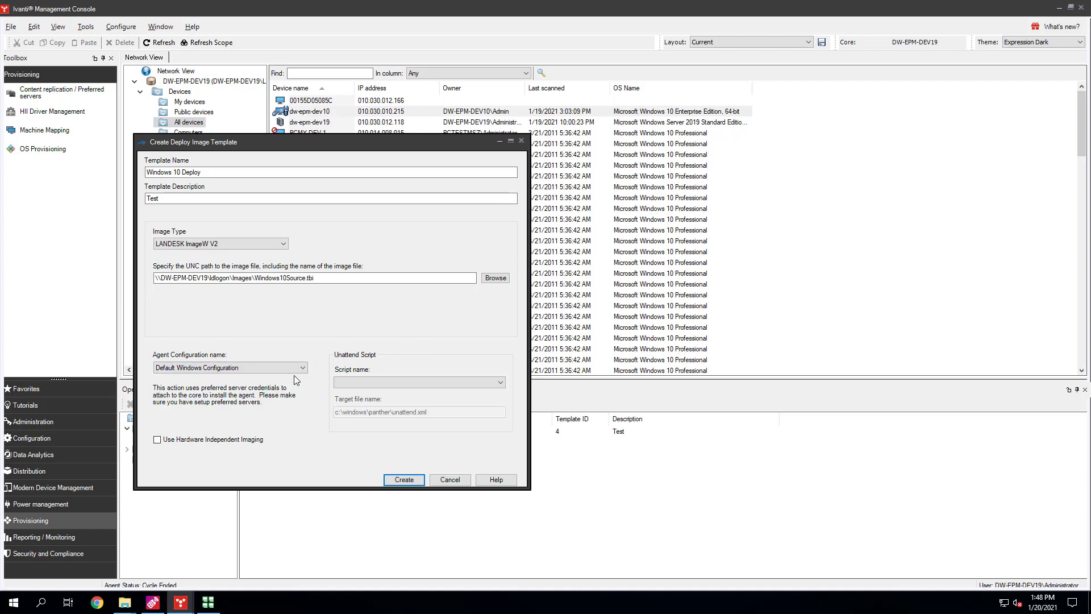
left_click(501, 386)
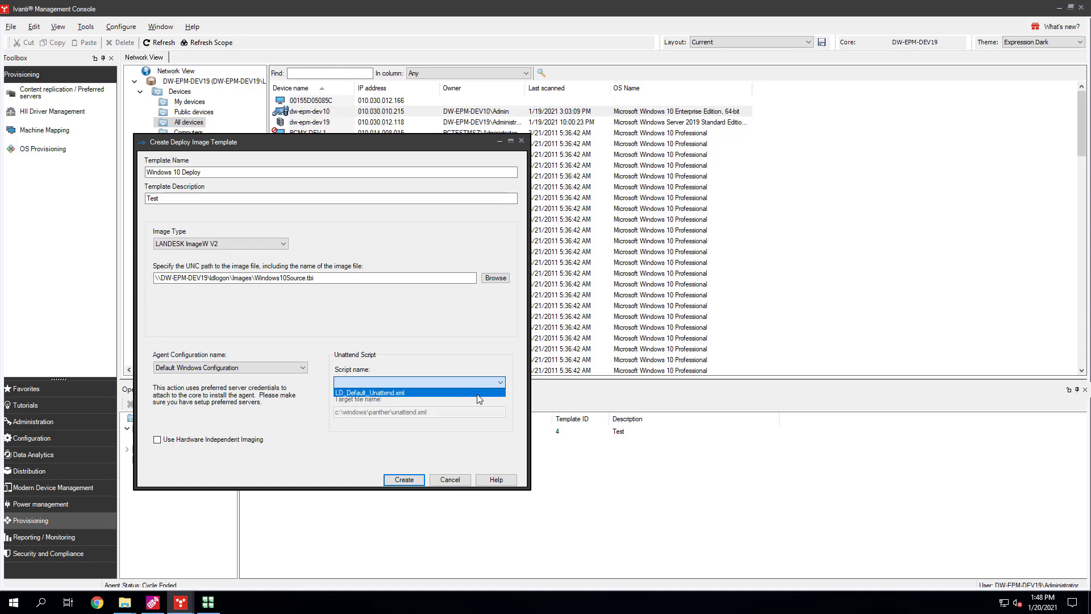
left_click(478, 393)
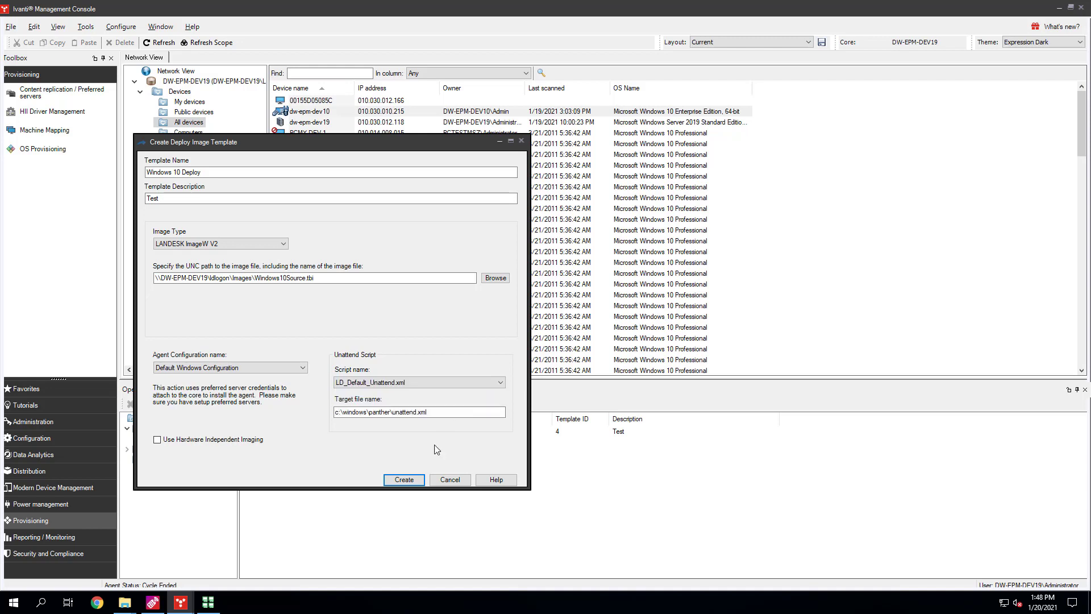
left_click(405, 481)
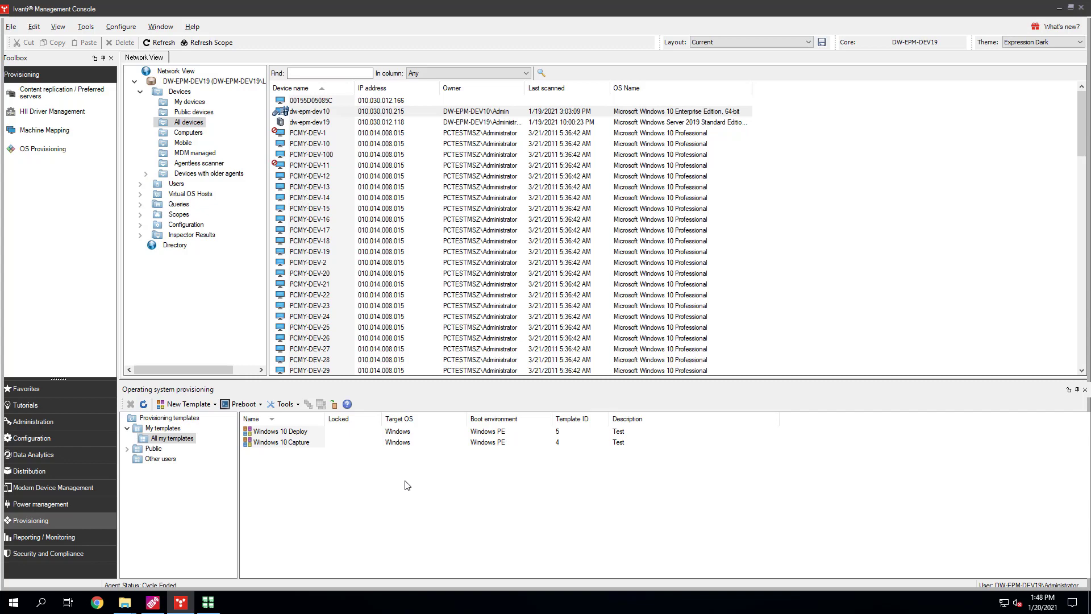
- Edit Windows 10 Deploy to review its actions from Vboot to Install Mapped Software, then close it
left_click(301, 443)
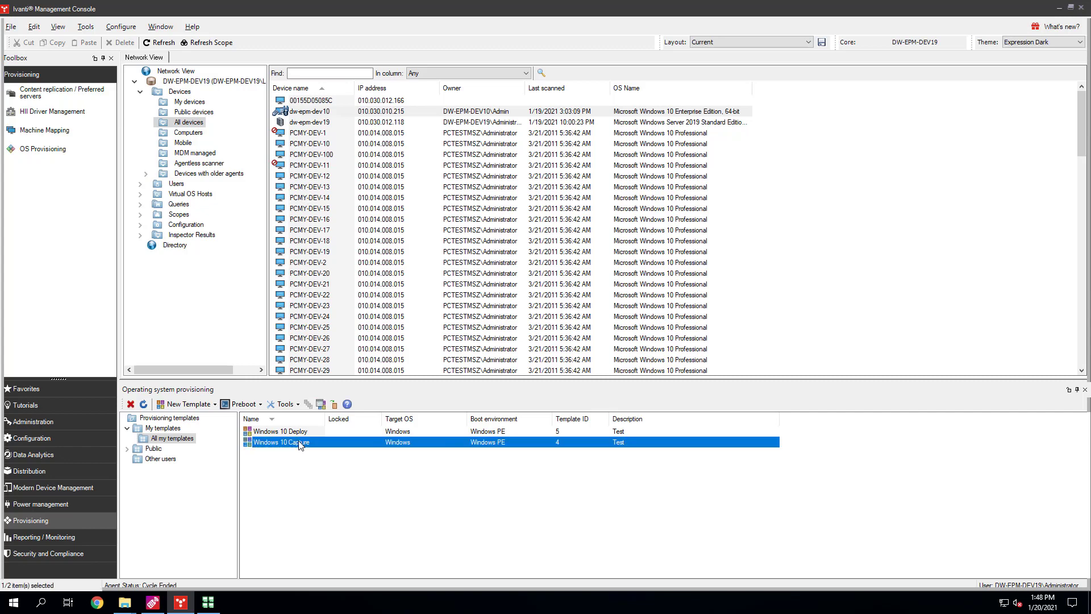
left_click(304, 433)
right_click(304, 432)
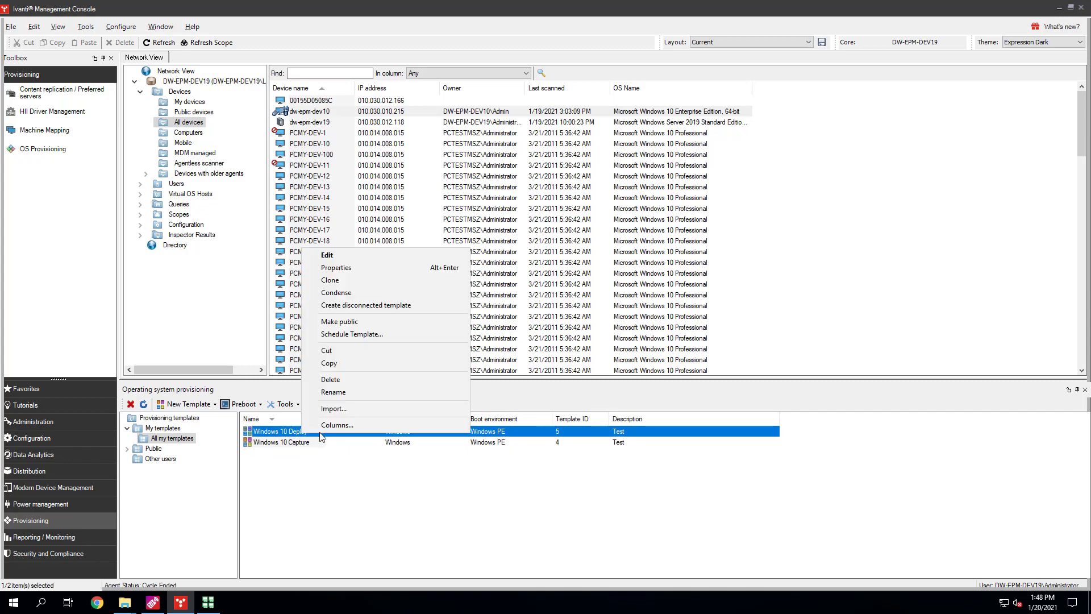
left_click(349, 254)
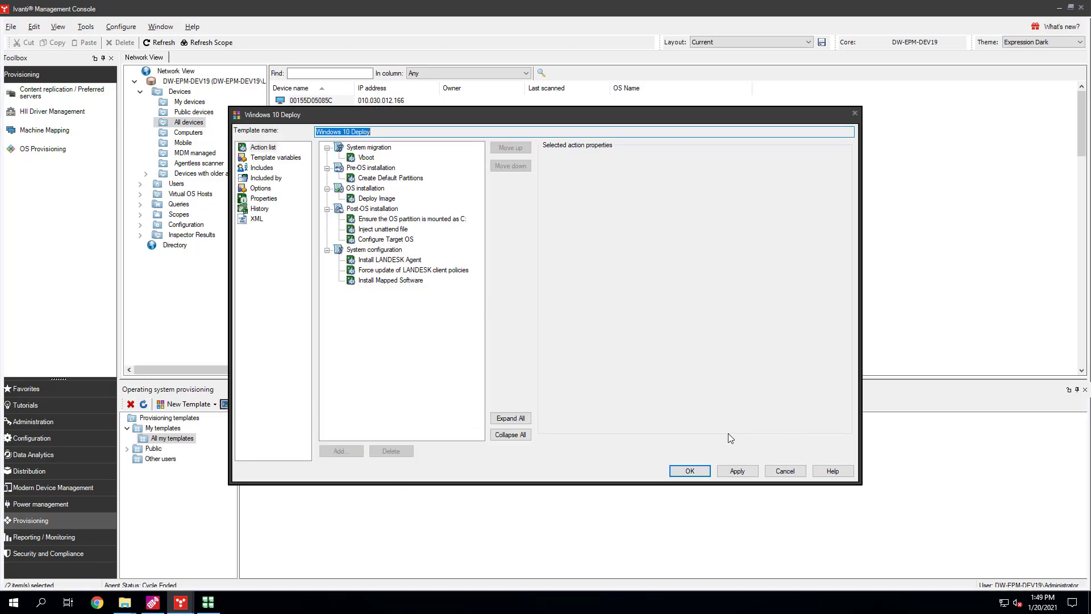
left_click(779, 473)
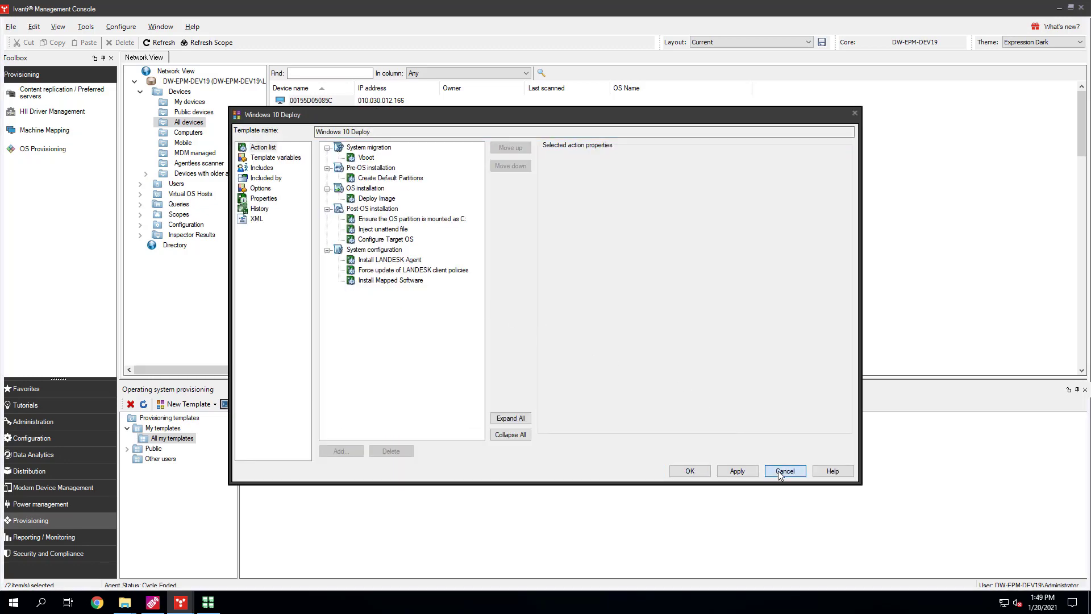